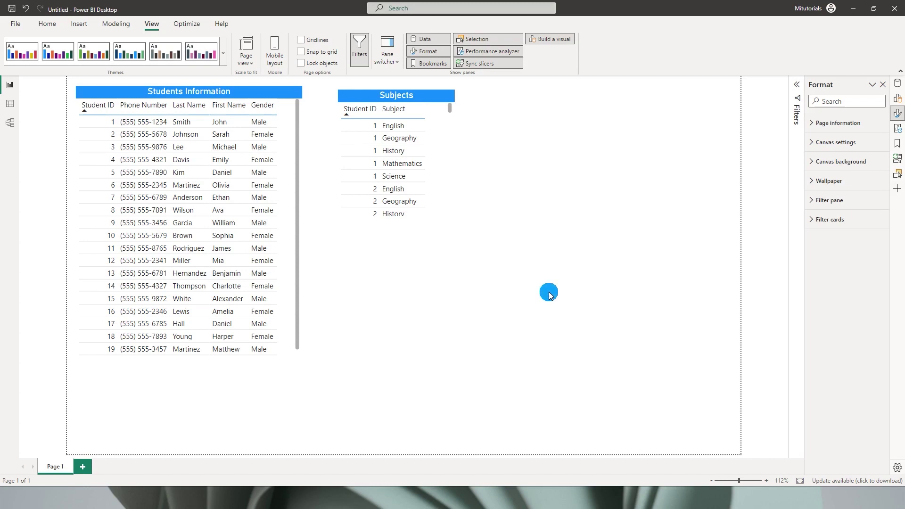
- Move the Subjects table further right on the report page
click(205, 94)
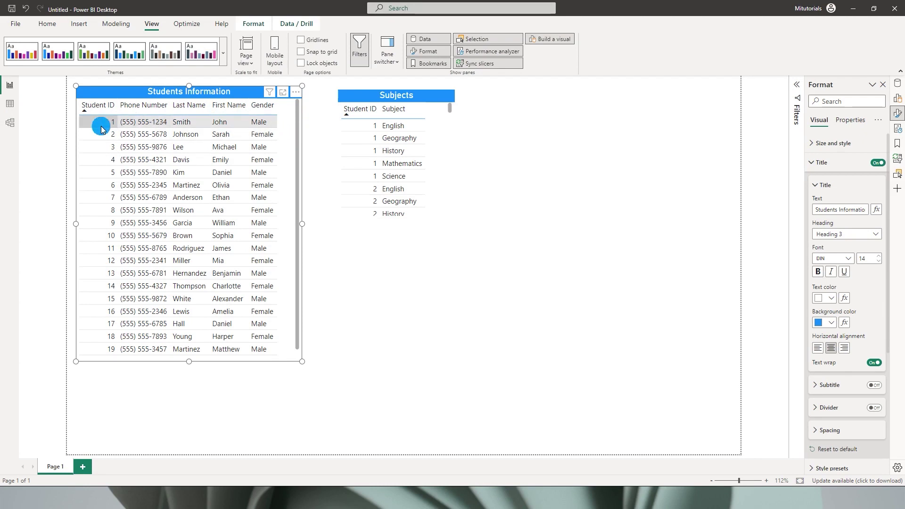
click(450, 158)
drag(383, 101, 484, 109)
- Widen the Students Information table, then show the Data pane and the table relationships
click(302, 100)
drag(302, 223, 368, 221)
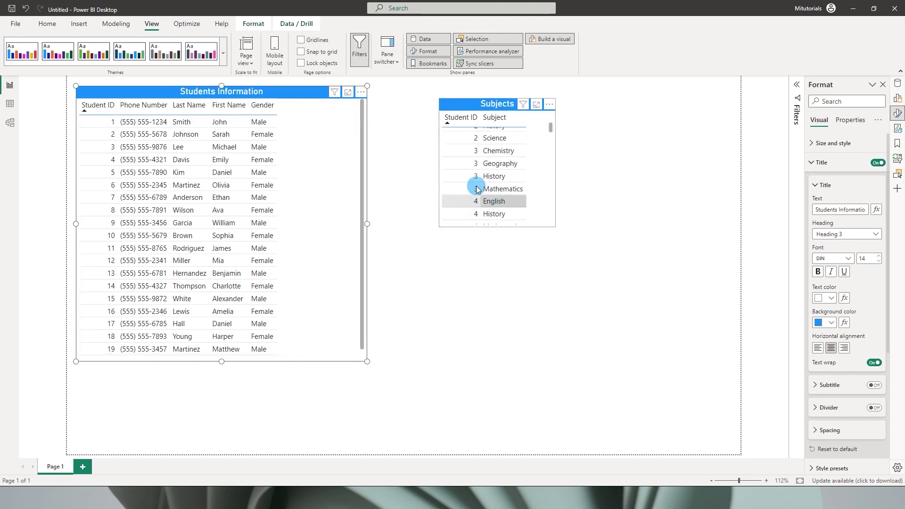
click(322, 142)
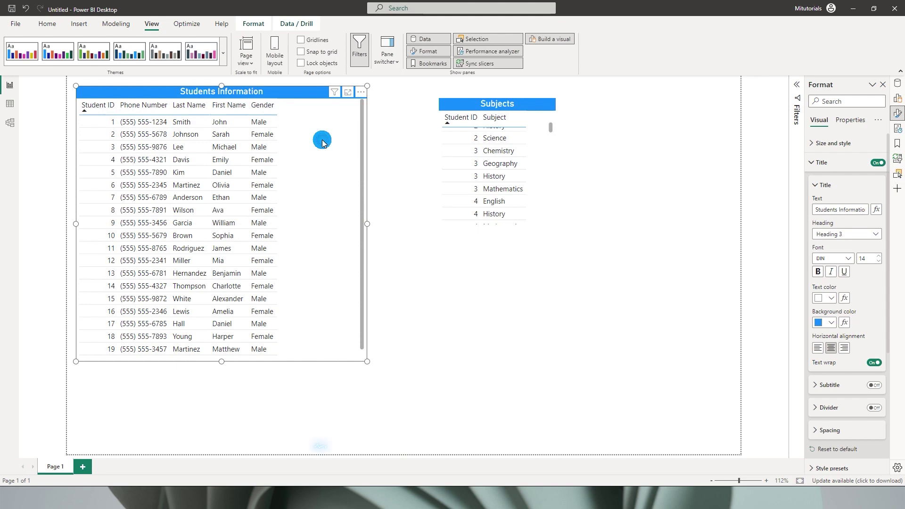
click(897, 88)
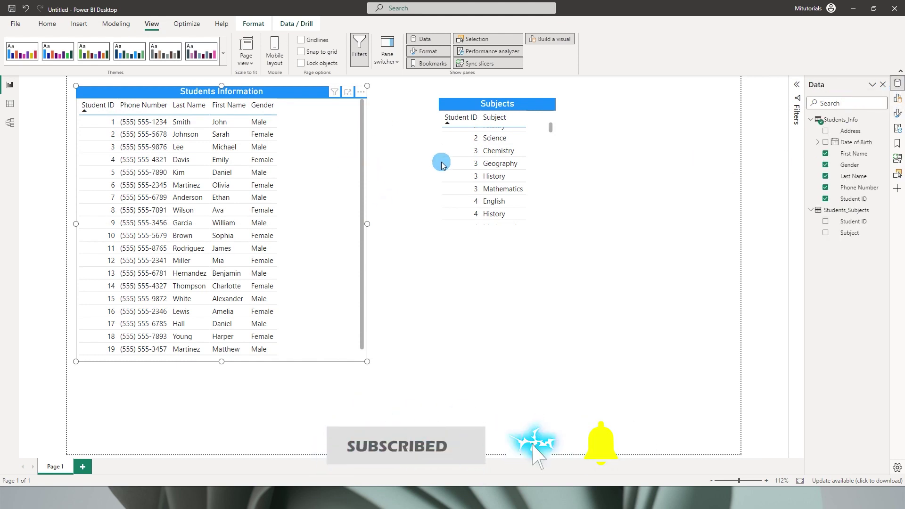
click(90, 130)
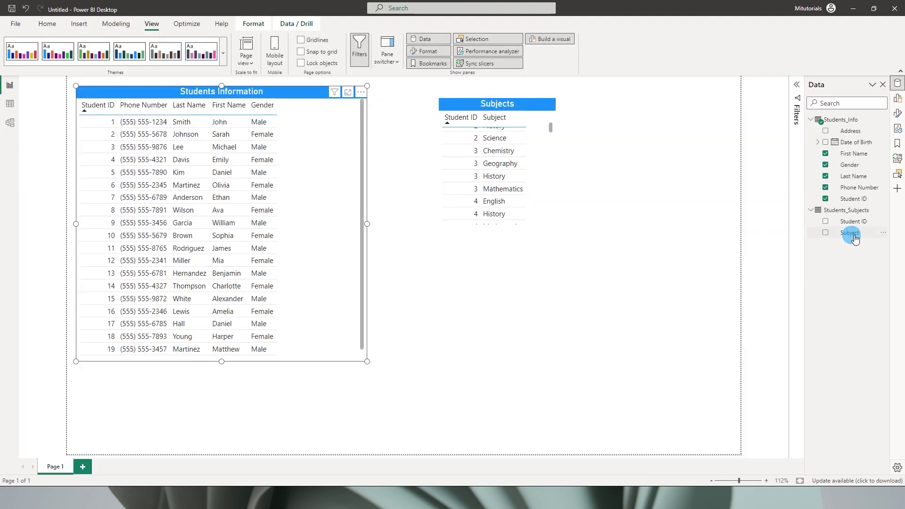
- Add the Students_Subjects Subject field to the Students Information table
drag(855, 239, 323, 186)
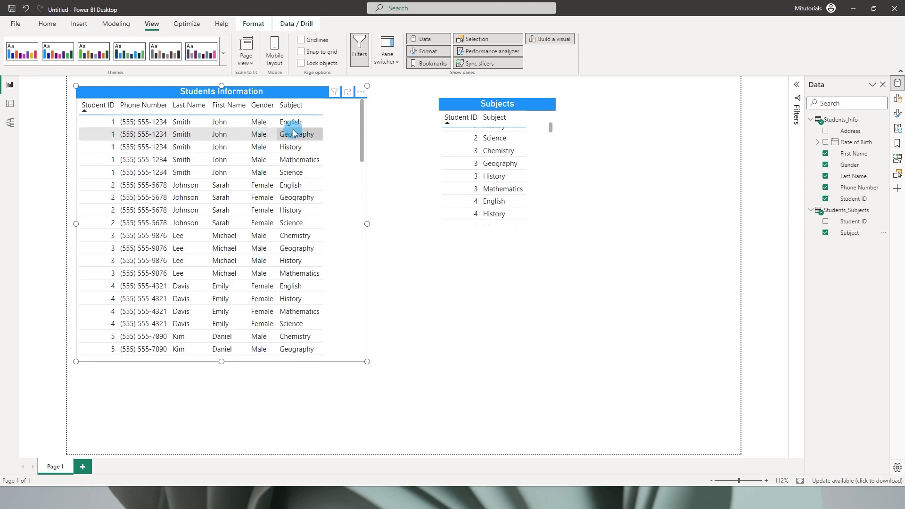
- Deselect the Students Information table and show the target-table preview with Subjects_Concat
key(Escape)
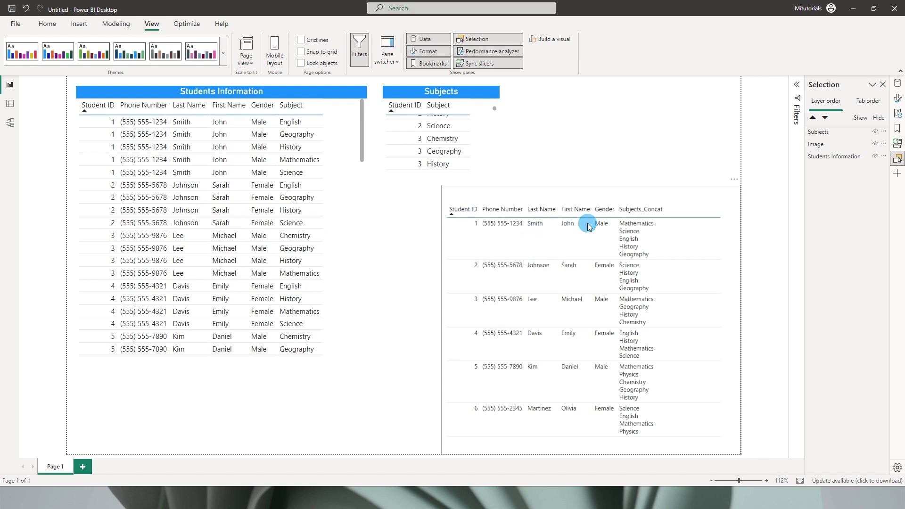
- Open Power Query Editor from the Home ribbon's Transform data menu
click(634, 237)
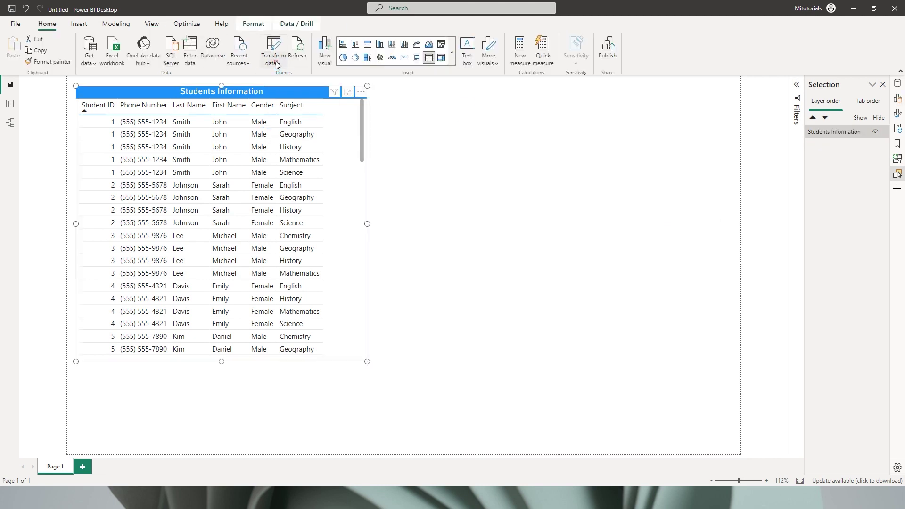
click(283, 68)
click(298, 84)
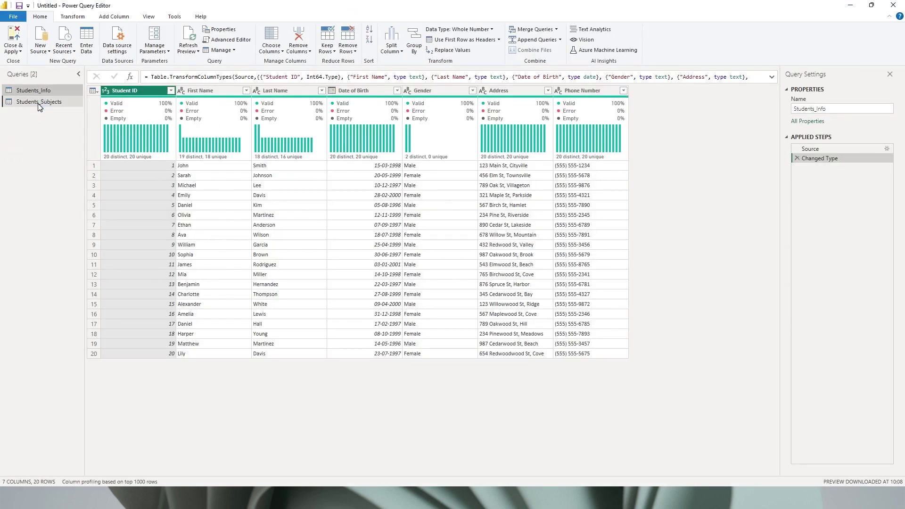
- Duplicate the Students_Subjects query and rename the copy Students_Subjects_Concat
click(38, 103)
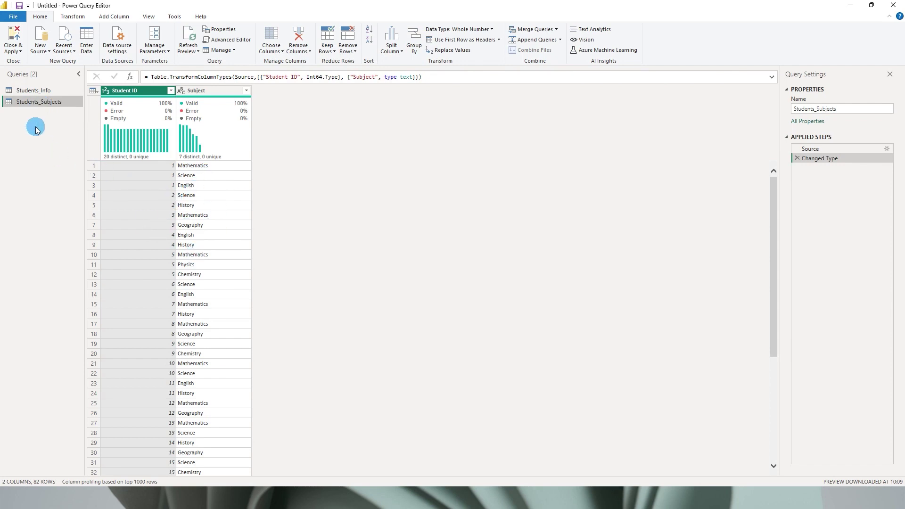
right_click(37, 101)
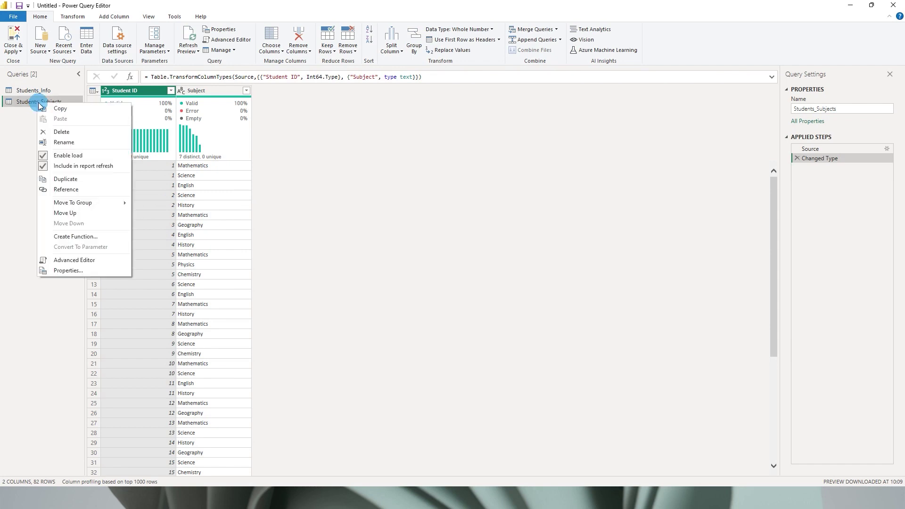
click(73, 183)
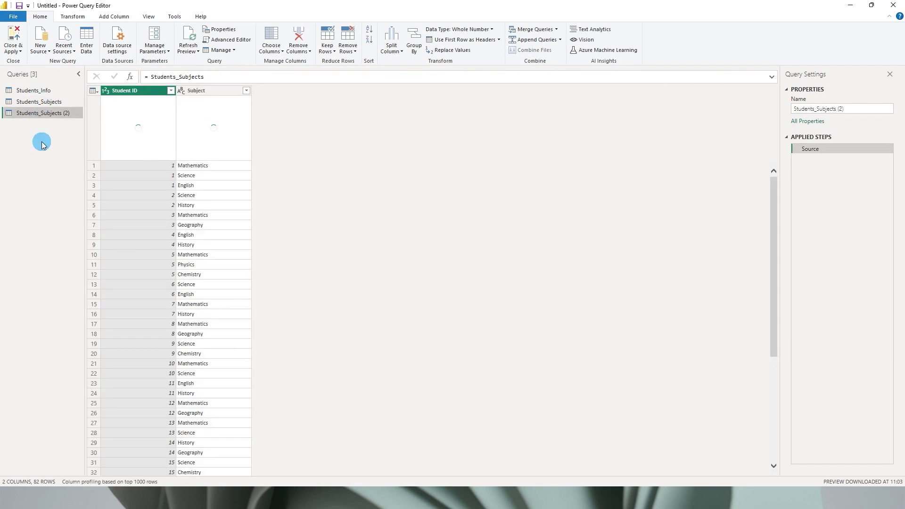
double_click(46, 114)
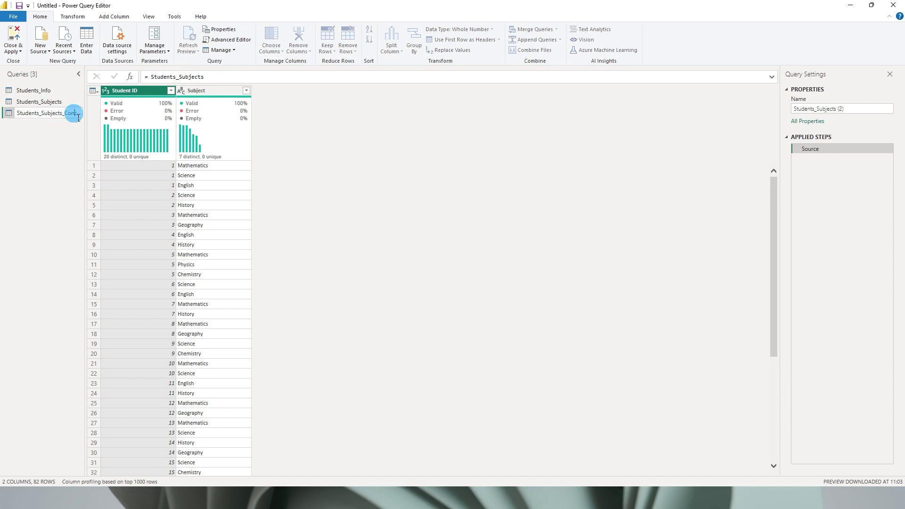
key(Return)
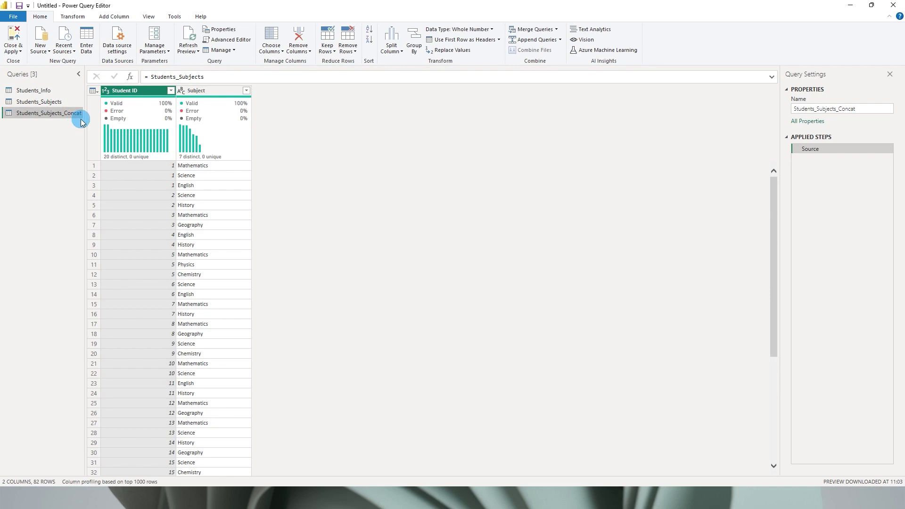
click(76, 18)
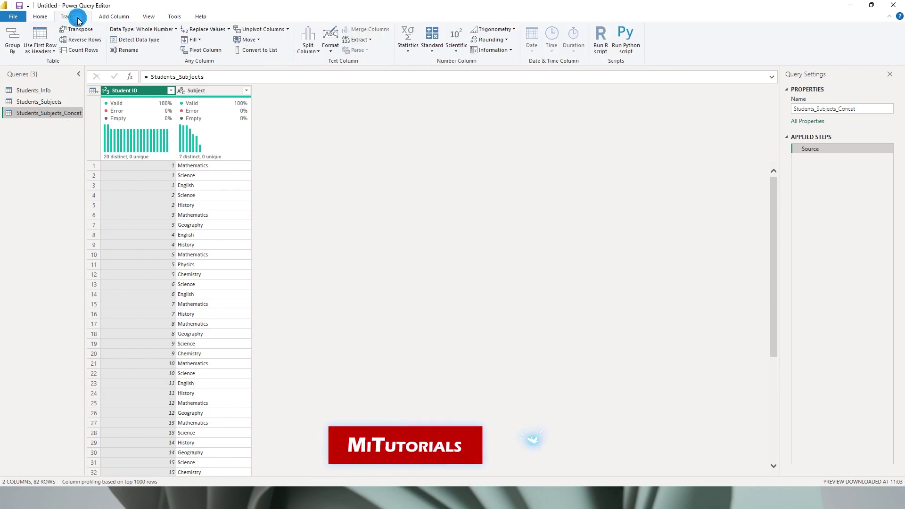
click(13, 37)
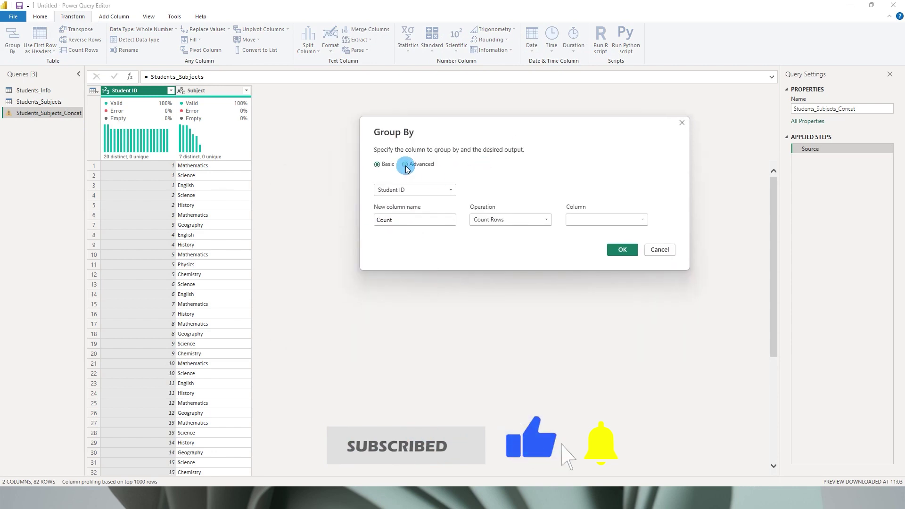
- Group rows by Student ID only, with an All Rows column named Subject_Concat
click(405, 165)
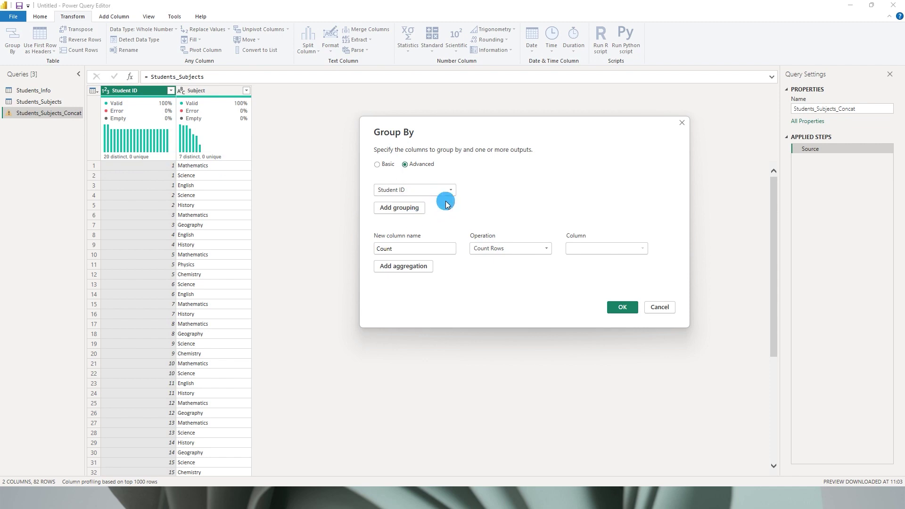
click(396, 207)
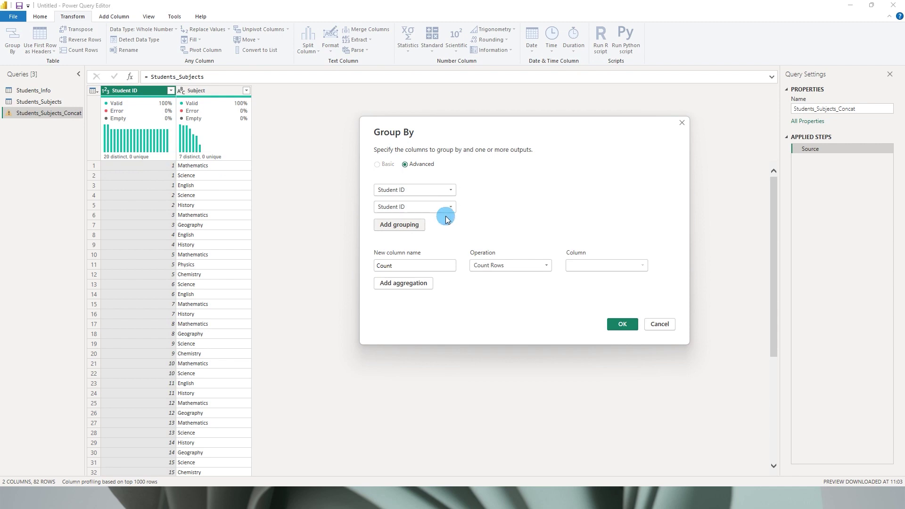
click(462, 206)
click(479, 218)
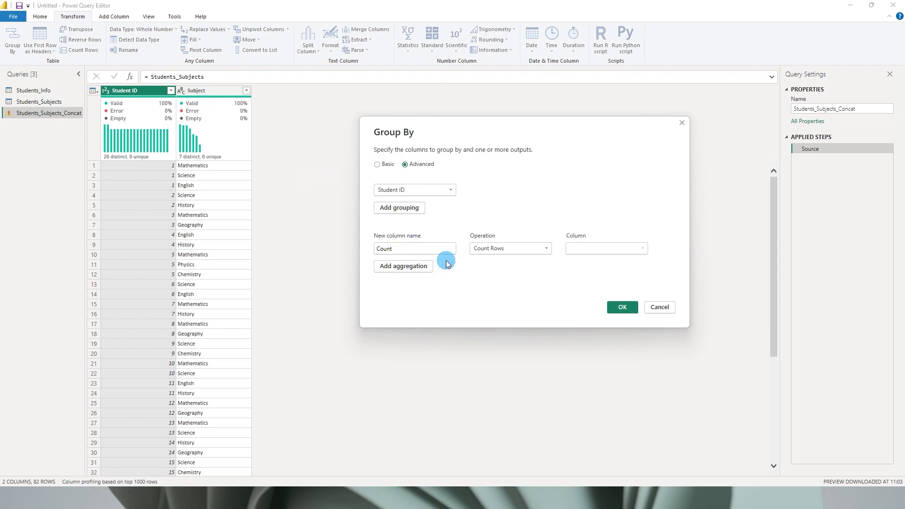
drag(409, 249, 355, 250)
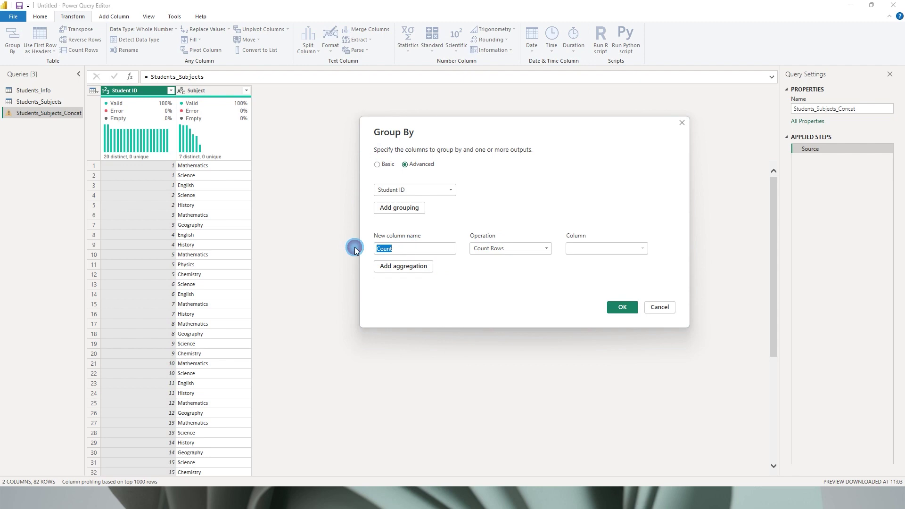
text(Subject_)
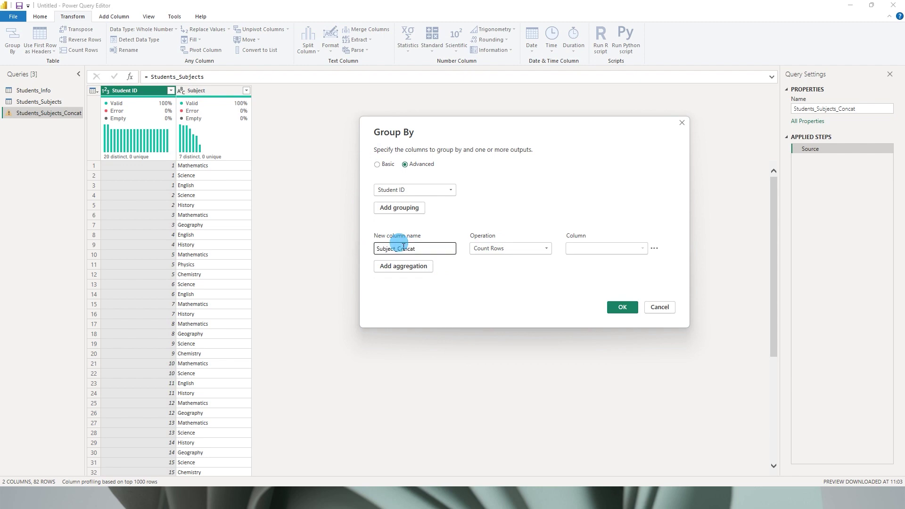
click(491, 248)
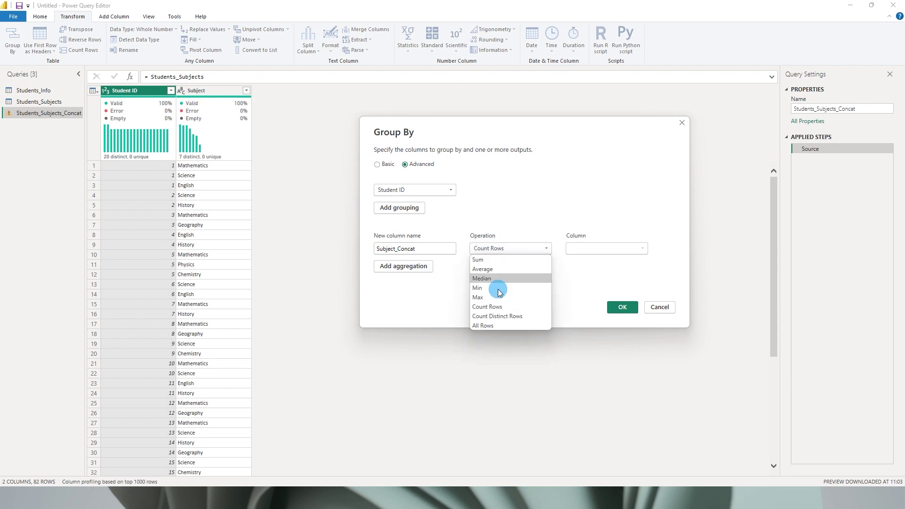
click(484, 325)
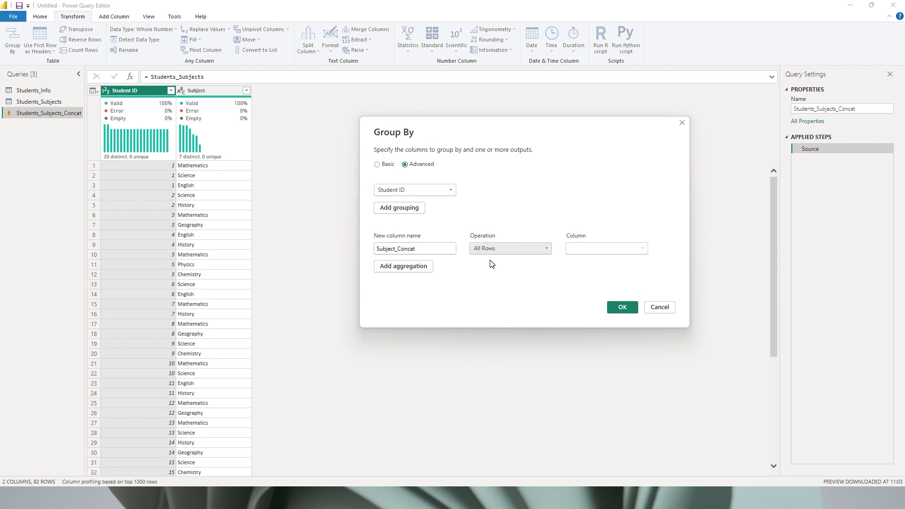
click(489, 249)
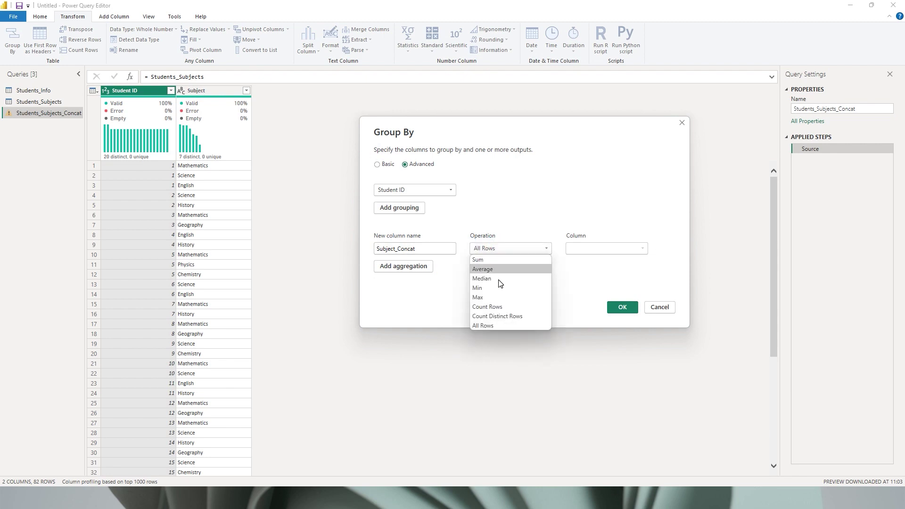
click(492, 326)
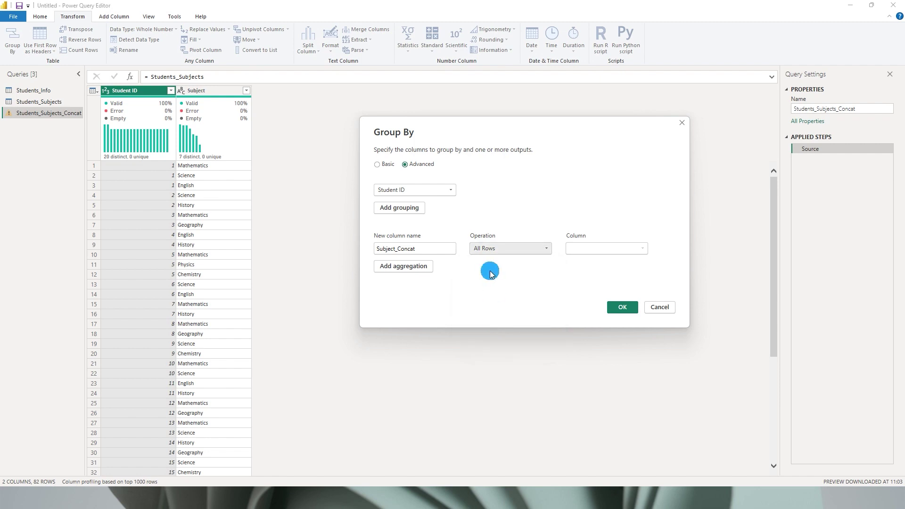
click(622, 309)
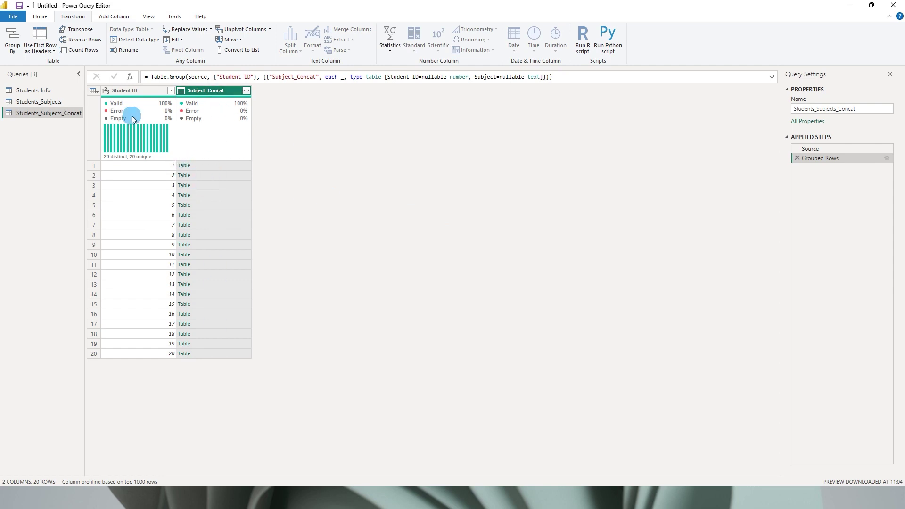
- Start a new custom column named Concat_Subjects
click(113, 18)
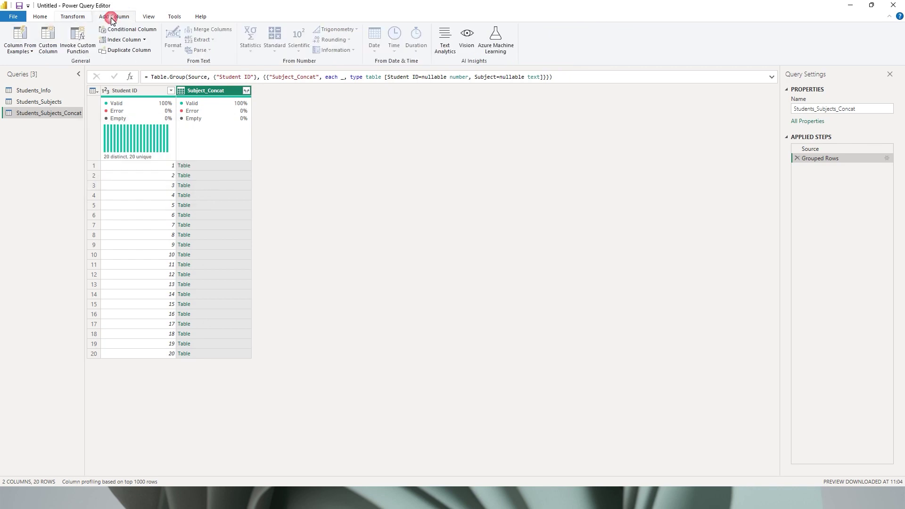
click(49, 49)
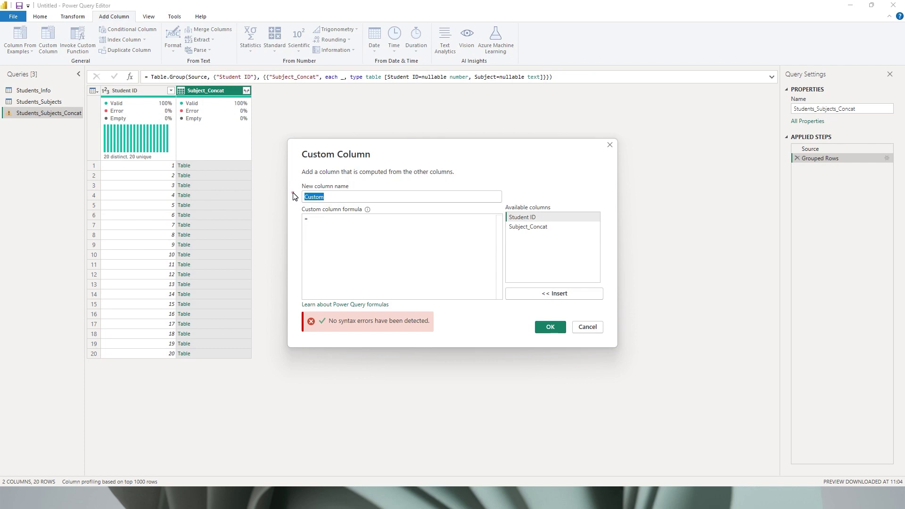
text(Concat_Subject)
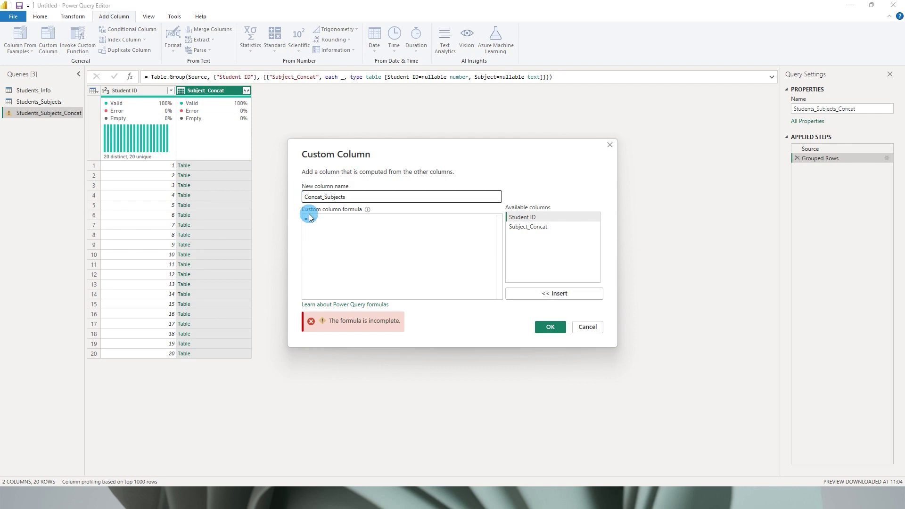
- Enter the formula Table.Column([Subject_Concat],"Subject") and add the column
click(330, 221)
text(T)
text(able)
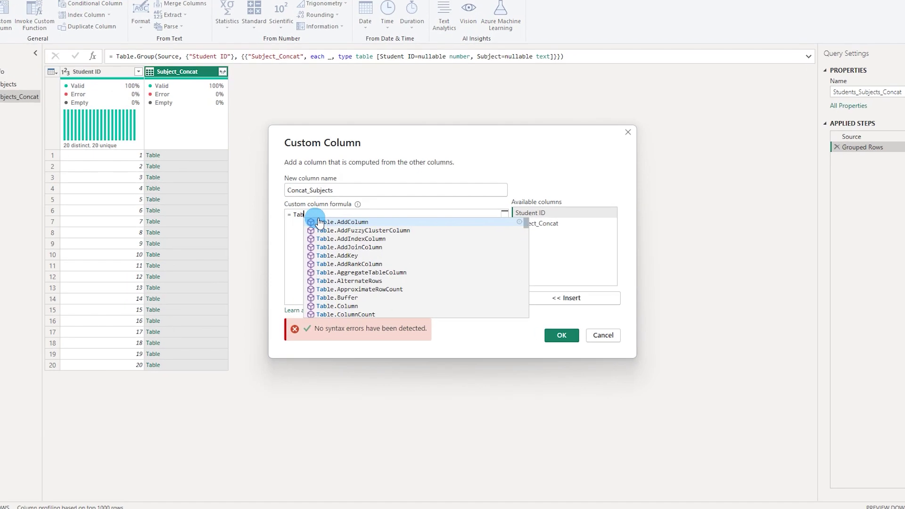
text(.)
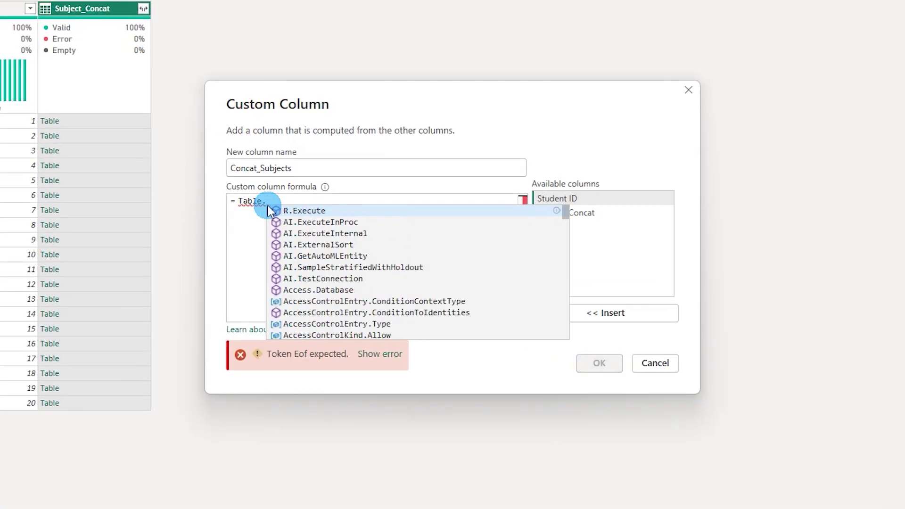
text(Column()
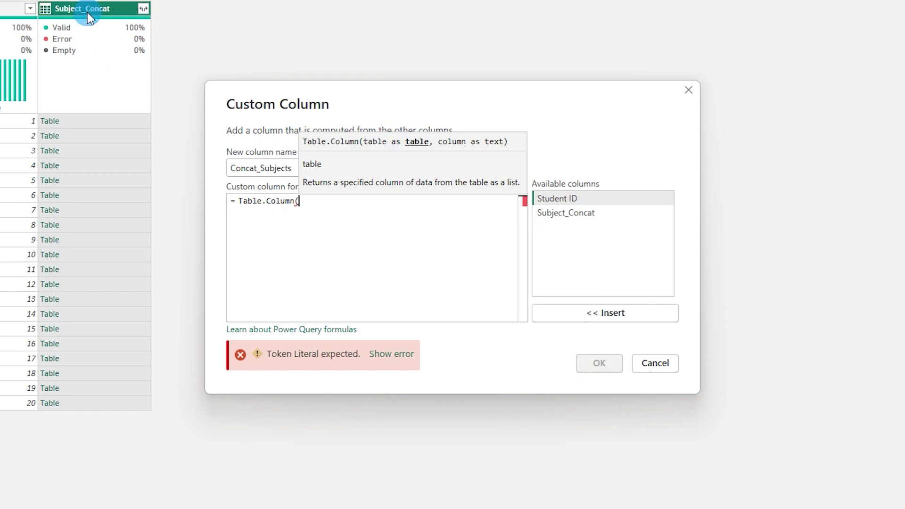
click(440, 218)
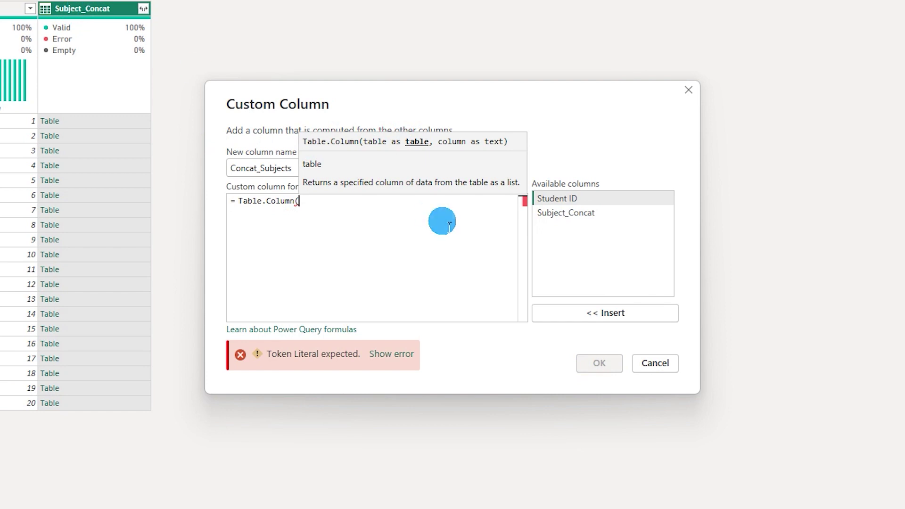
text(Su)
text(ject)
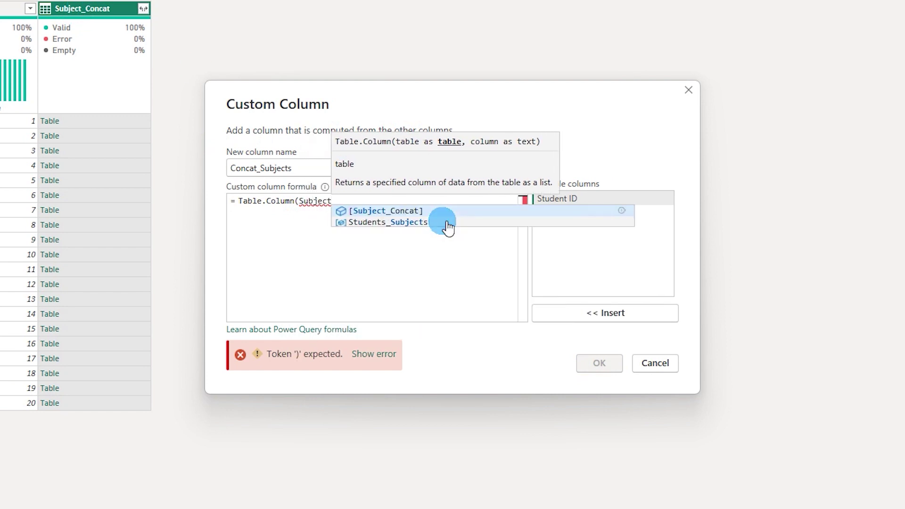
key(Tab)
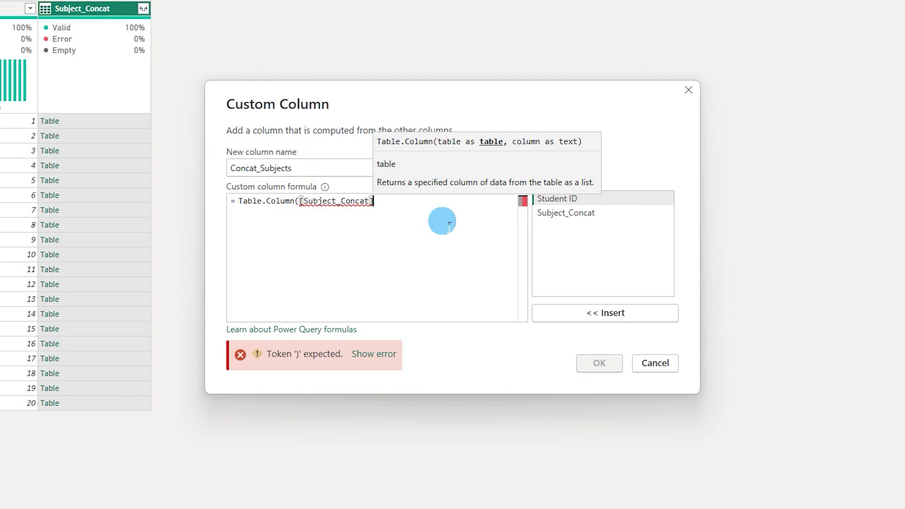
text(,)
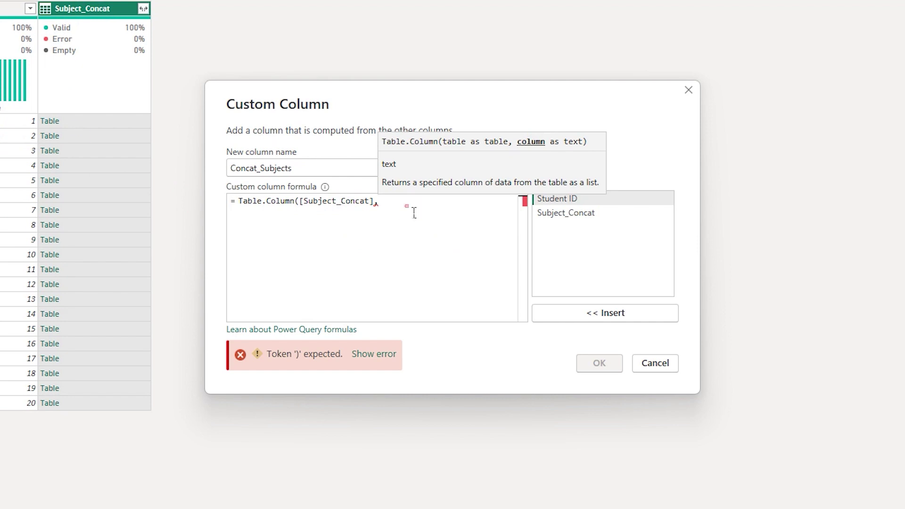
text("")
text(Sub)
text(ject)
click(424, 203)
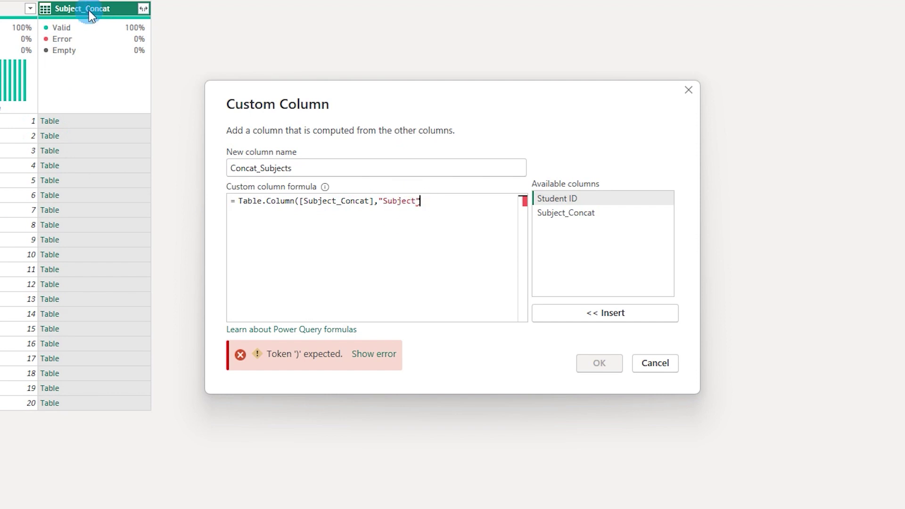
text())
click(432, 203)
click(611, 360)
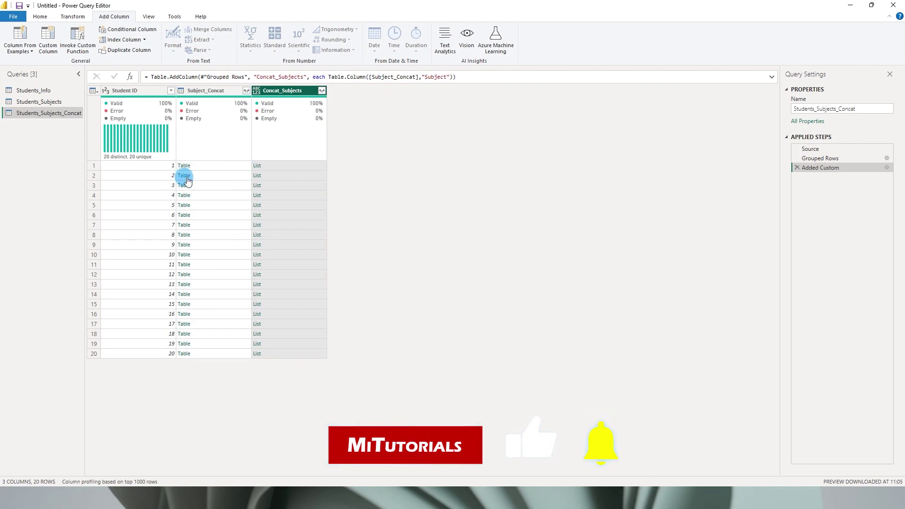
click(185, 166)
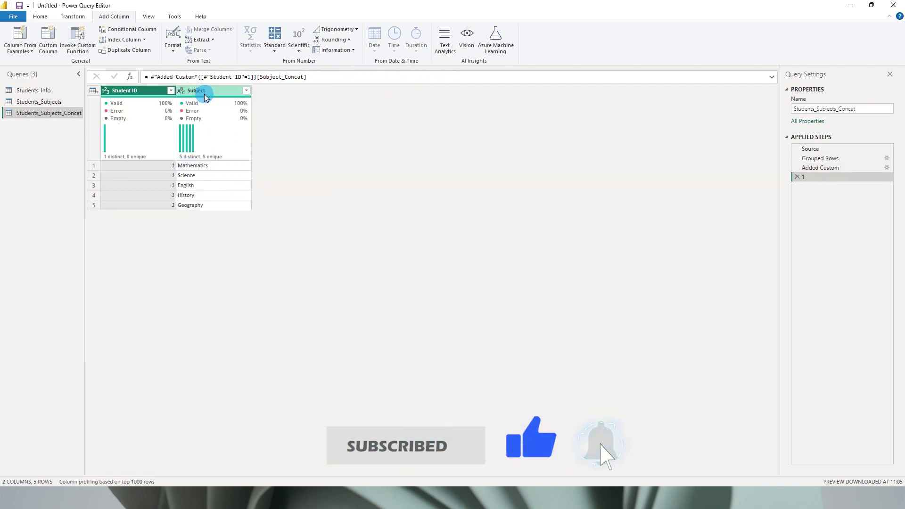
click(799, 178)
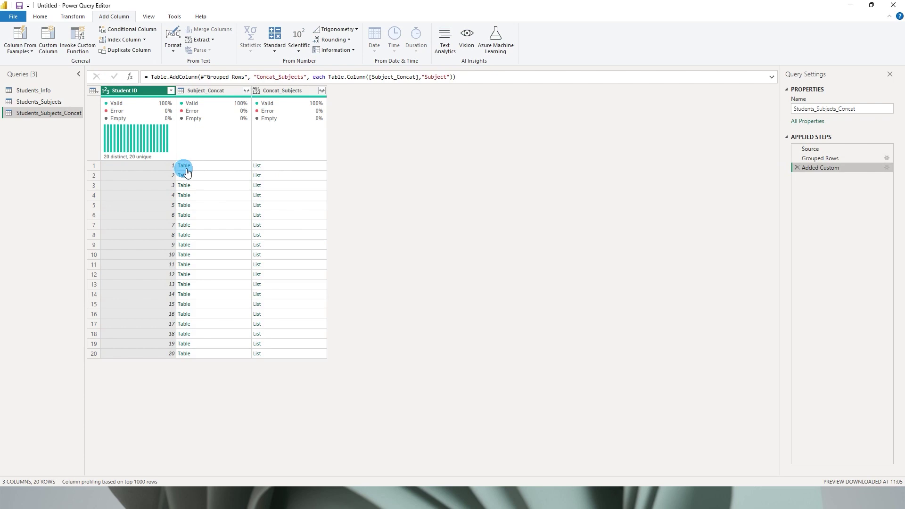
click(257, 167)
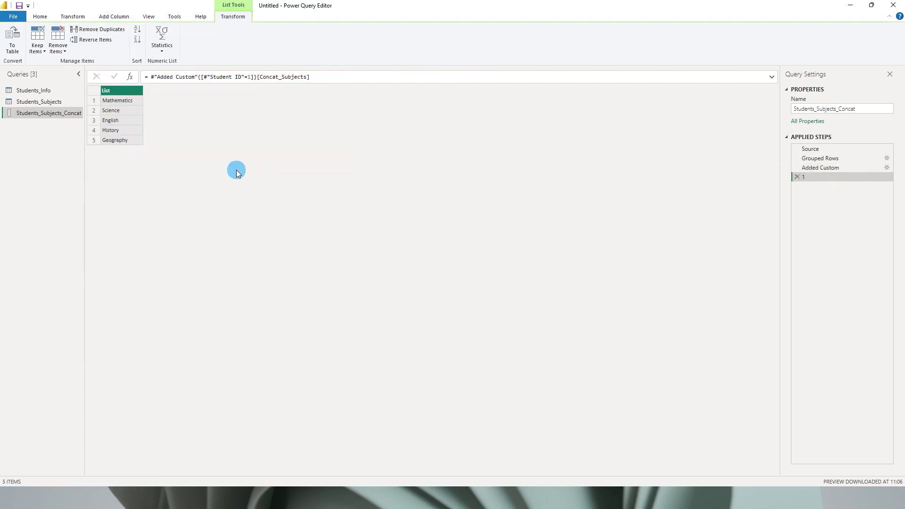
click(797, 178)
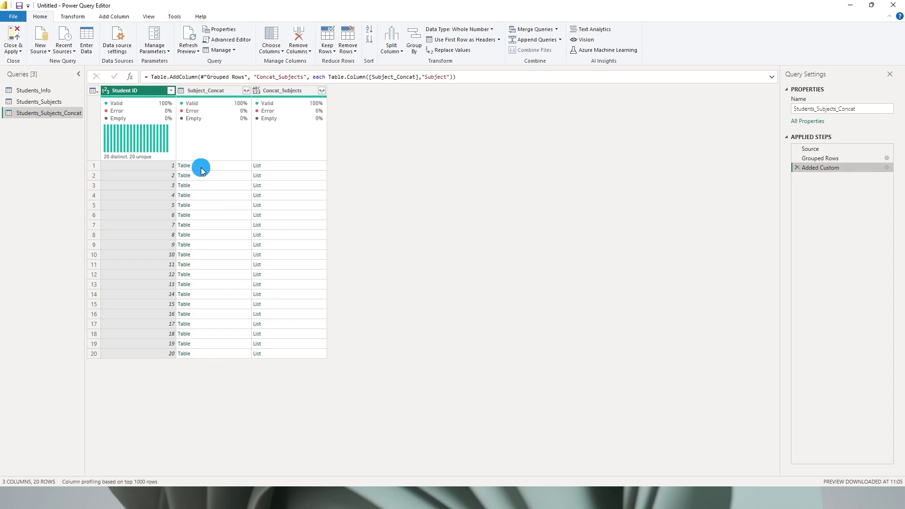
- Choose Extract Values for the Concat_Subjects list column
click(323, 91)
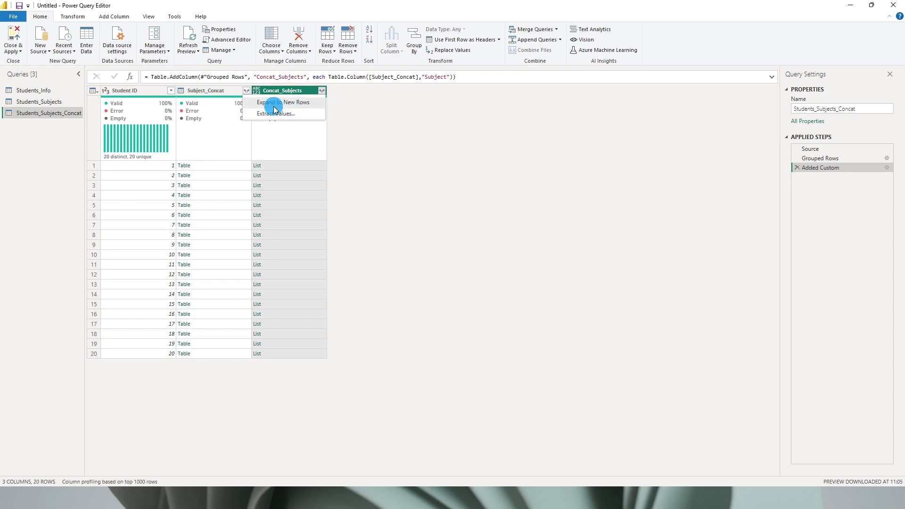
click(285, 118)
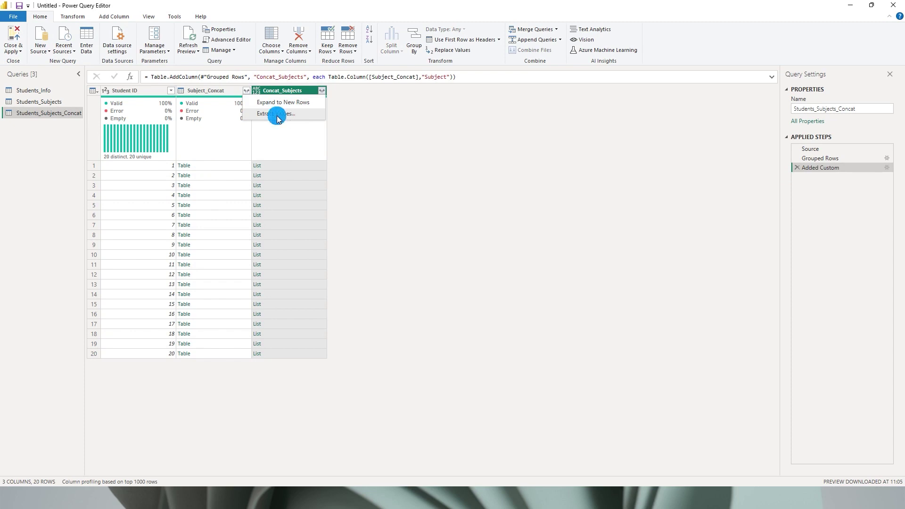
click(277, 114)
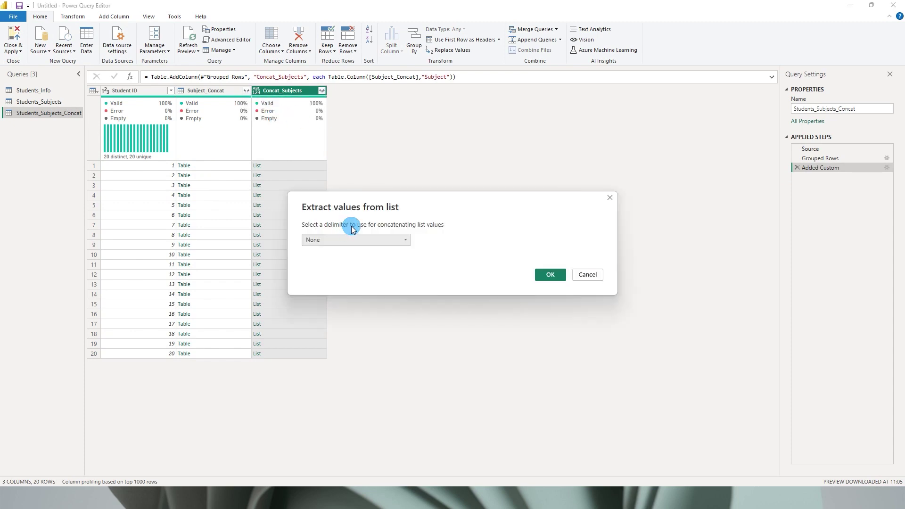
- Use a custom Carriage Return and Line Feed delimiter to join the subjects
click(347, 236)
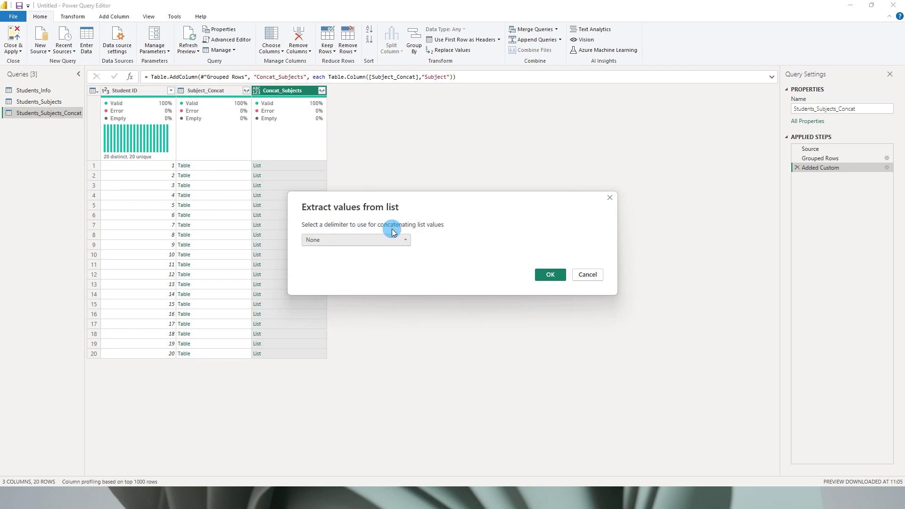
click(403, 241)
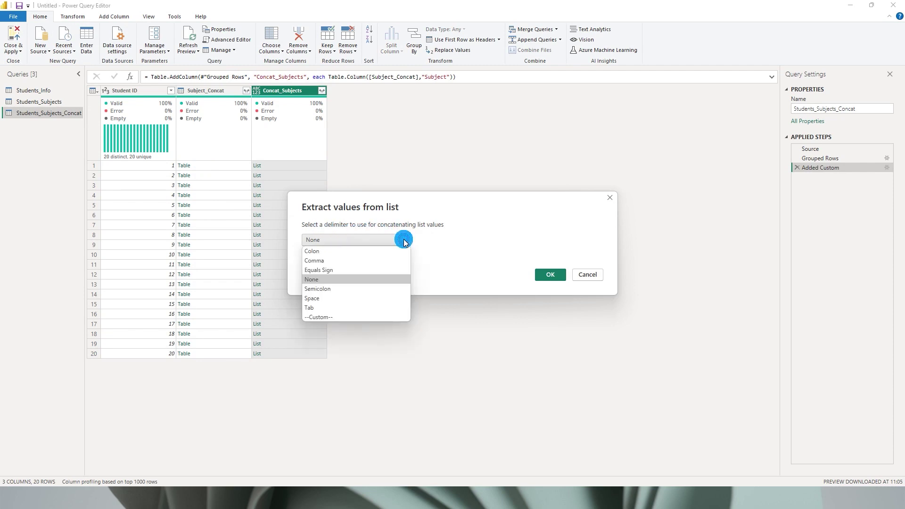
click(404, 241)
click(406, 243)
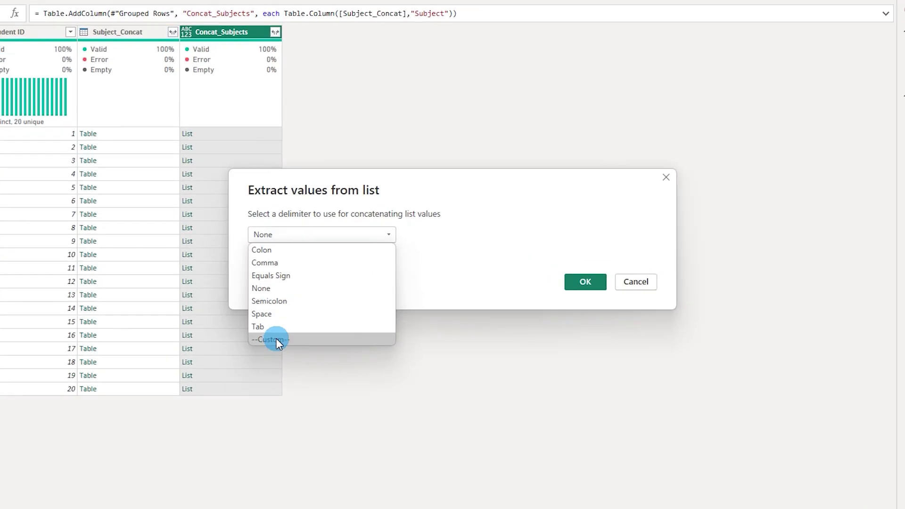
click(320, 316)
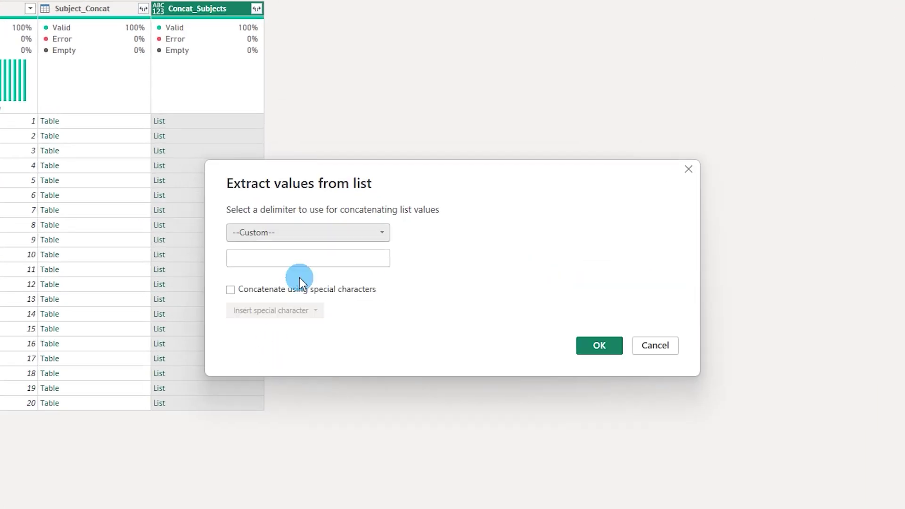
click(230, 290)
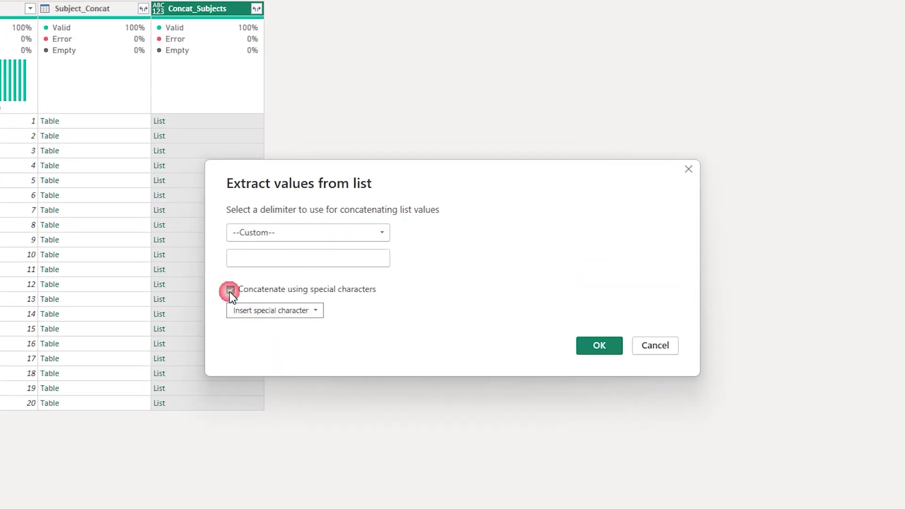
click(314, 310)
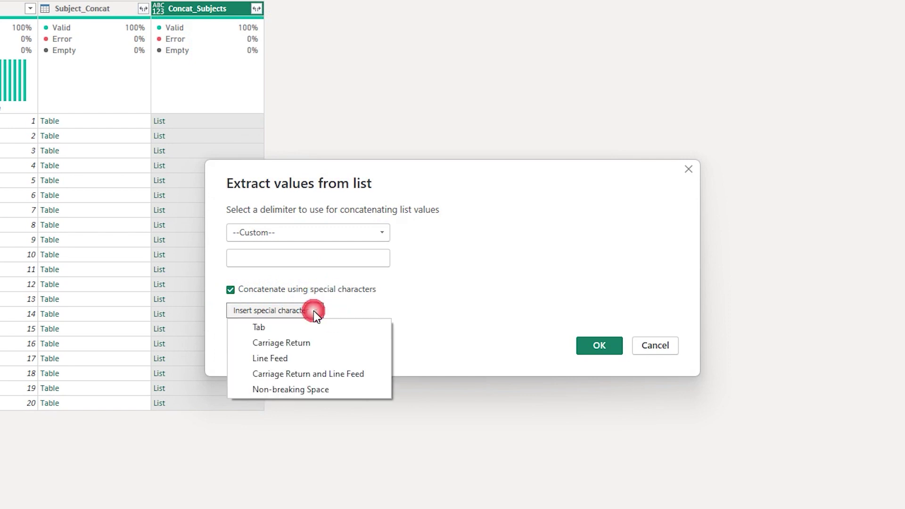
click(295, 376)
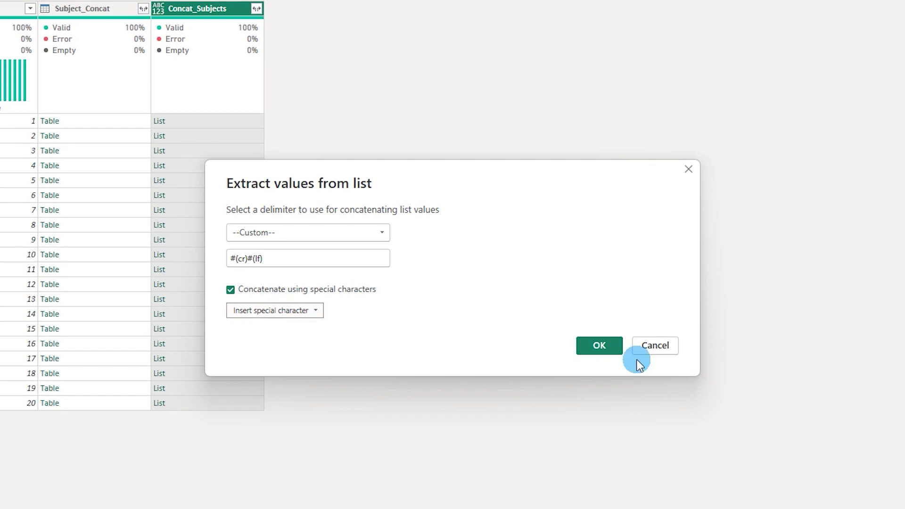
click(600, 351)
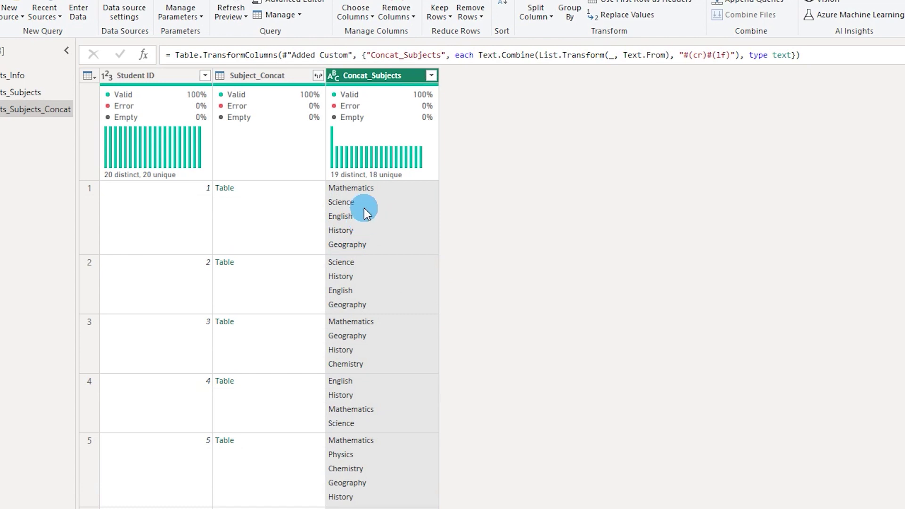
- Remove the Subject_Concat column from the Students_Subjects_Concat query
click(258, 78)
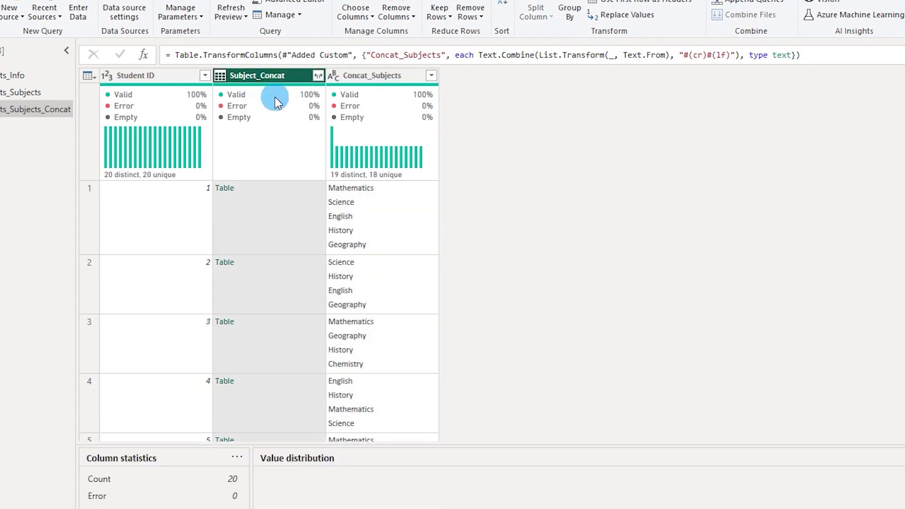
right_click(271, 79)
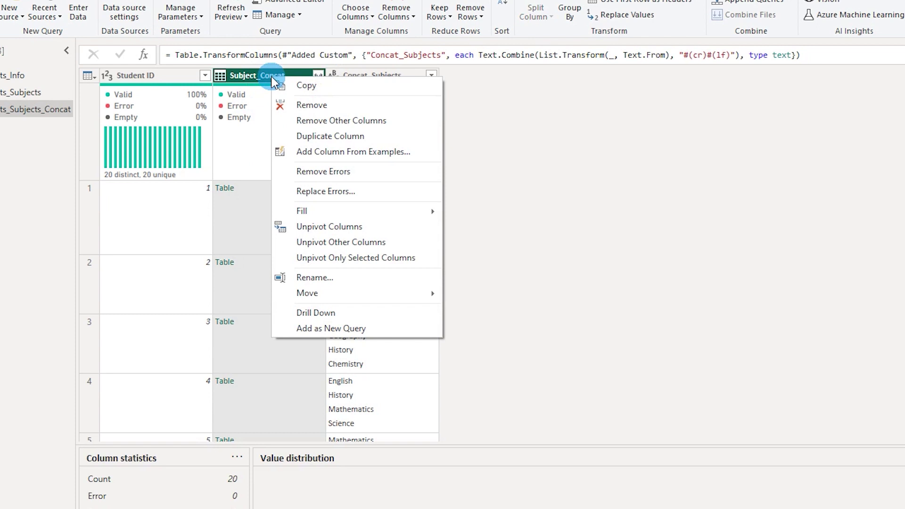
click(302, 105)
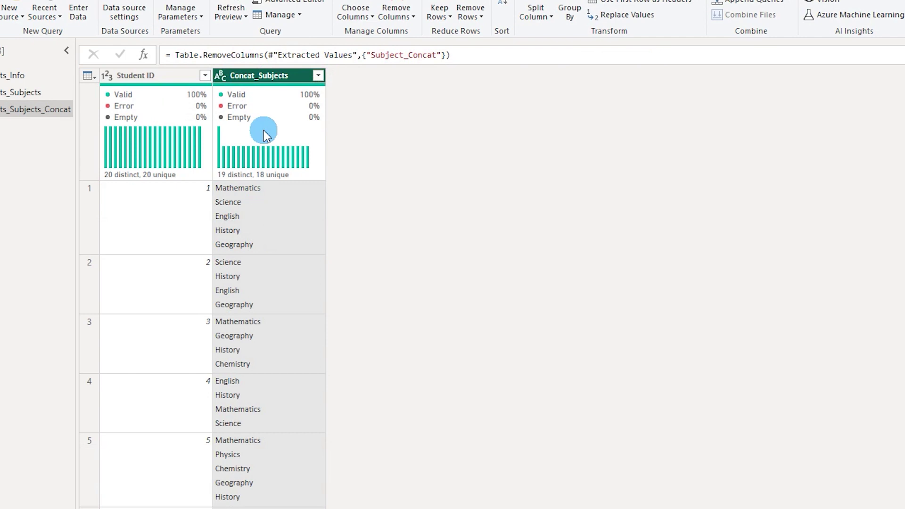
click(0, 16)
- Apply the query changes, widen the Students Information table, and add Concat_Subjects to it
click(0, 62)
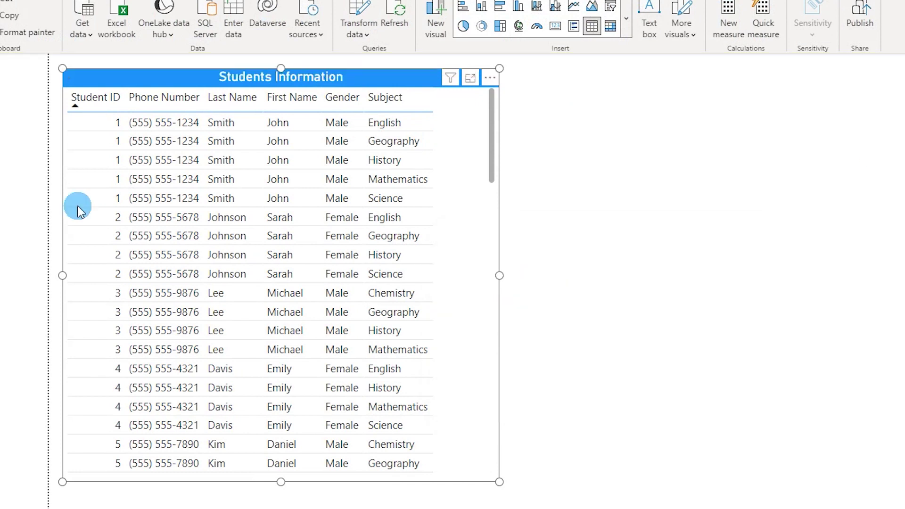
click(0, 125)
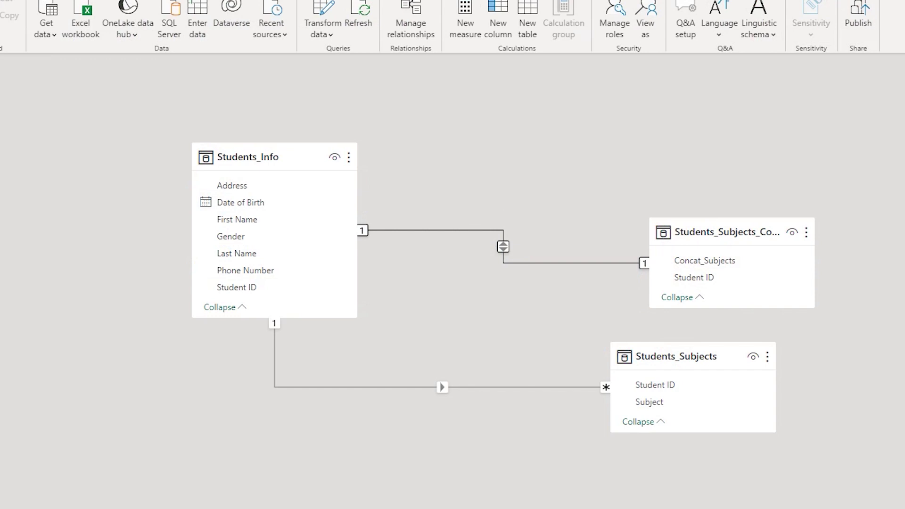
click(0, 68)
drag(499, 275, 674, 296)
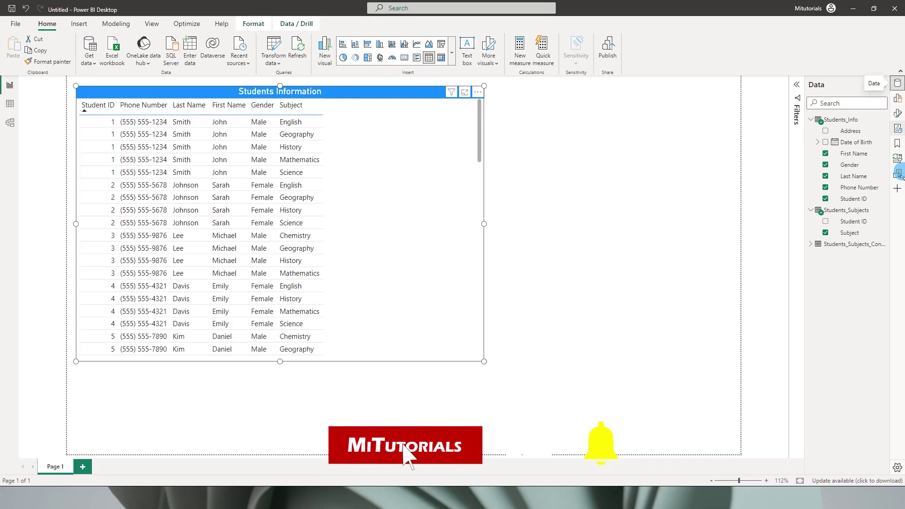
drag(848, 254, 431, 202)
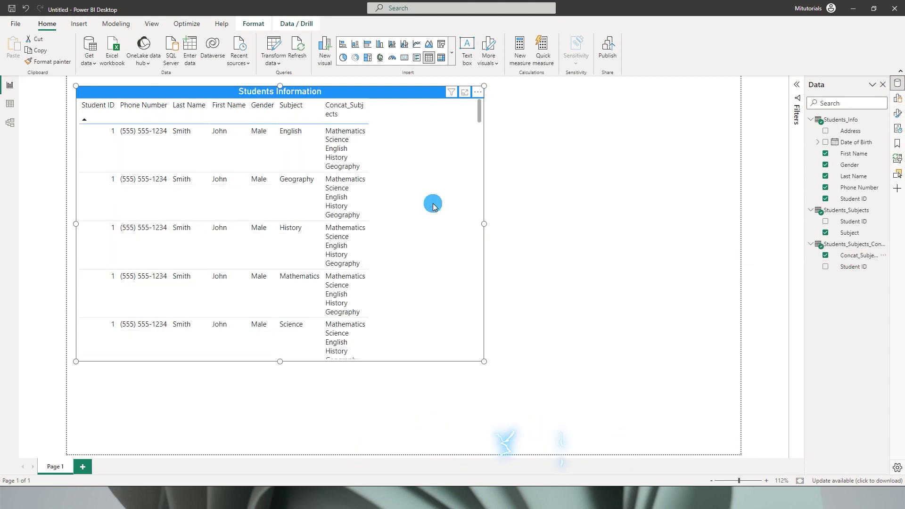
- Remove Subject from the table so each student appears once, then widen Concat_Subjects and enlarge the table
click(898, 99)
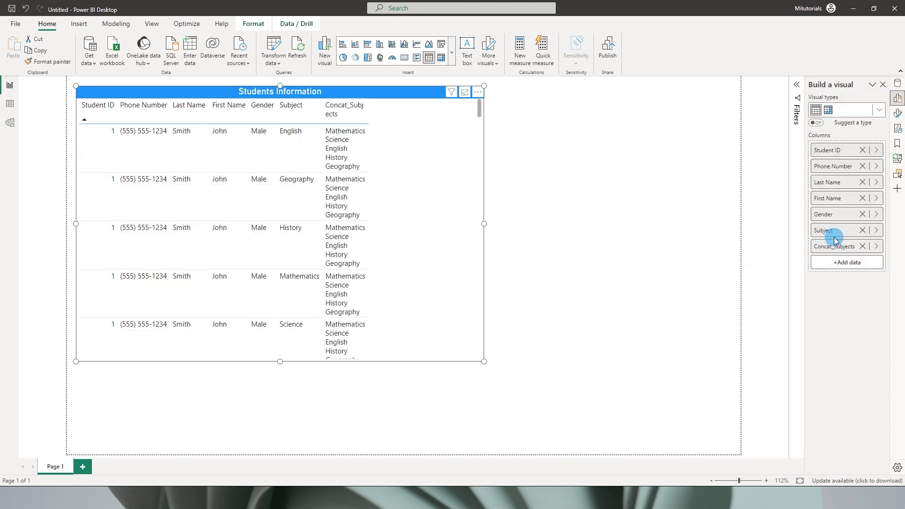
click(862, 230)
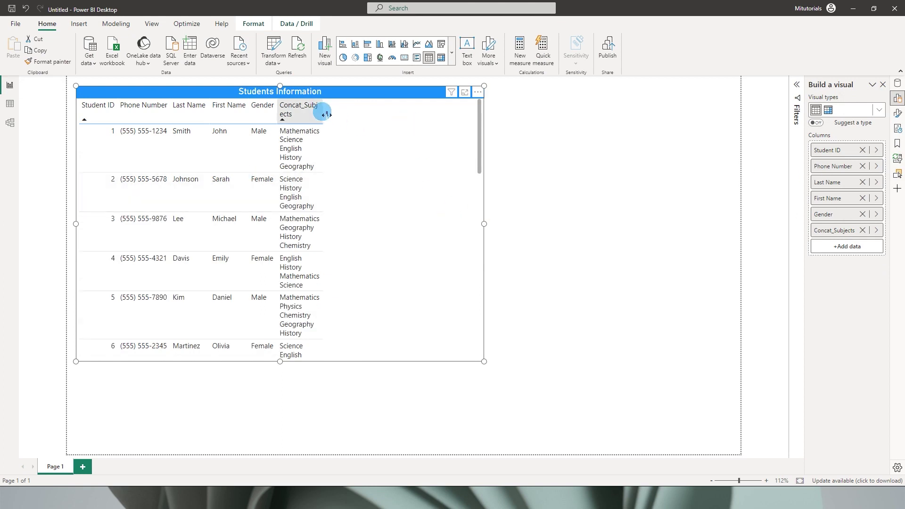
drag(326, 114, 424, 114)
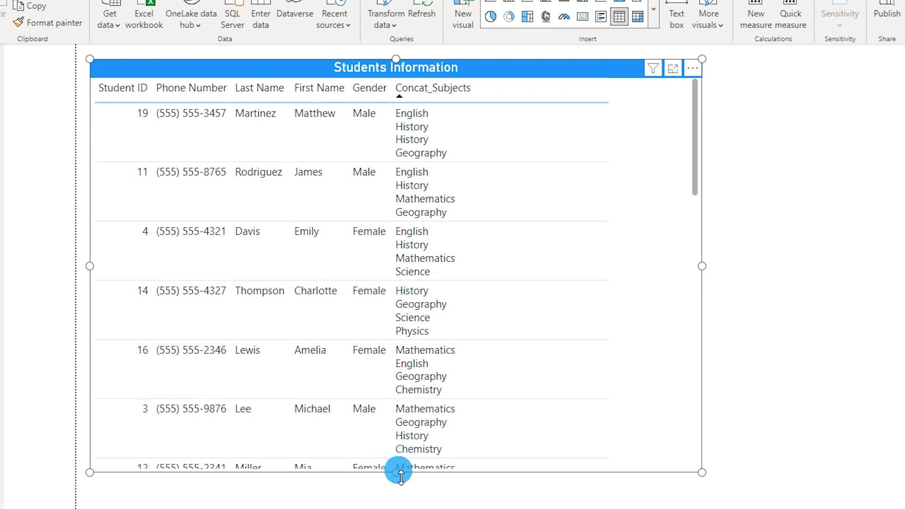
drag(396, 472, 395, 508)
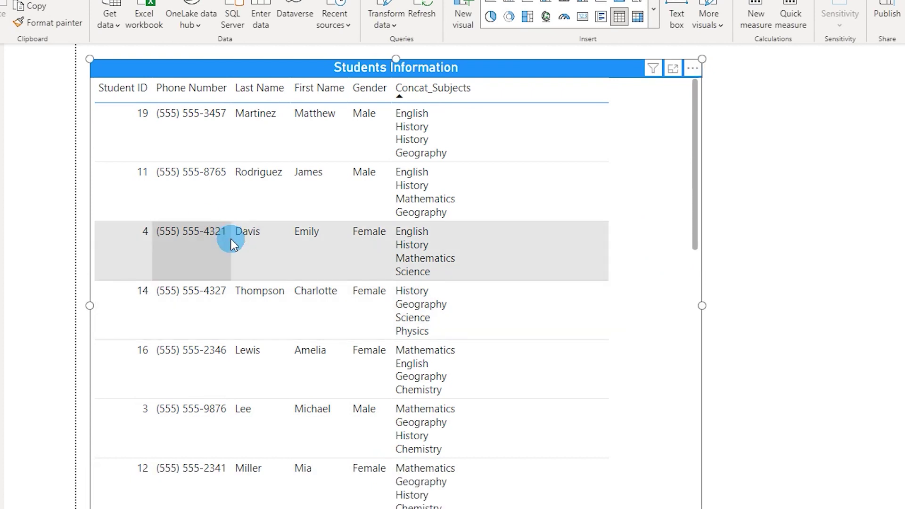
- Sort the Students Information table by Student ID in ascending order
scroll(235, 246, down, 5)
scroll(178, 221, up, 5)
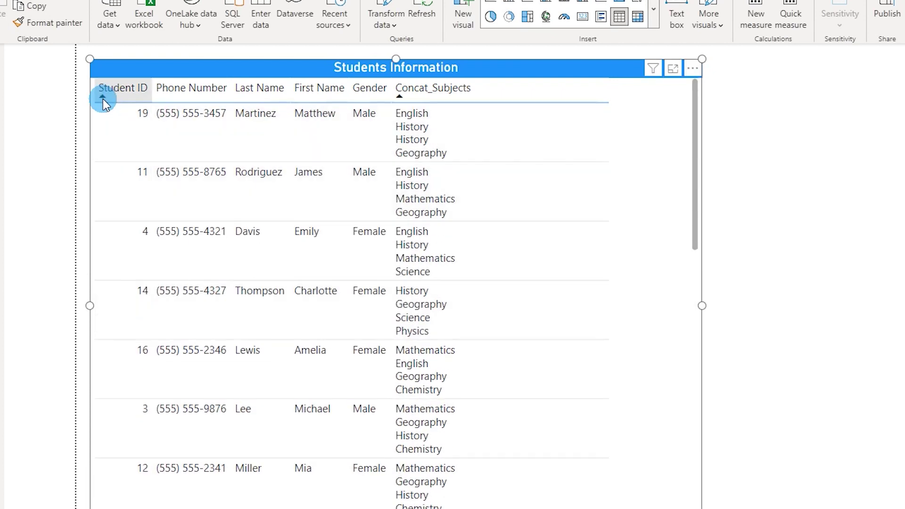
click(112, 89)
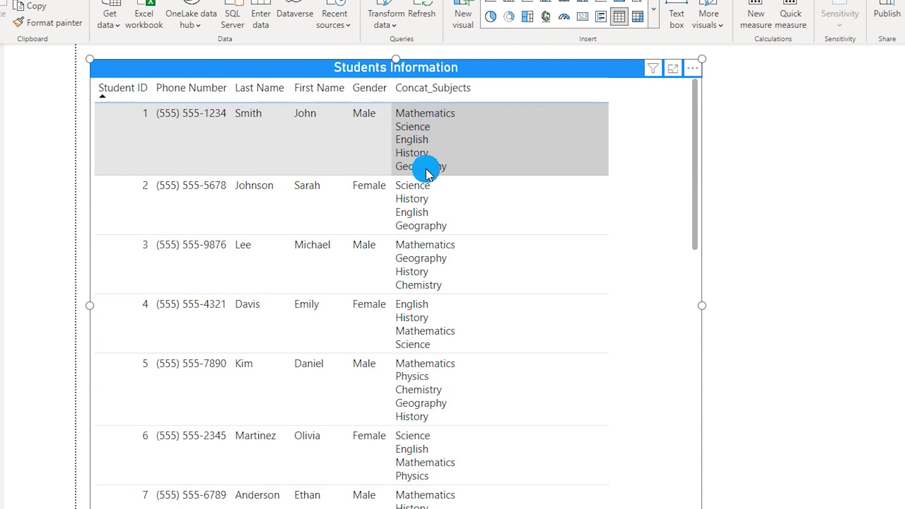
click(814, 313)
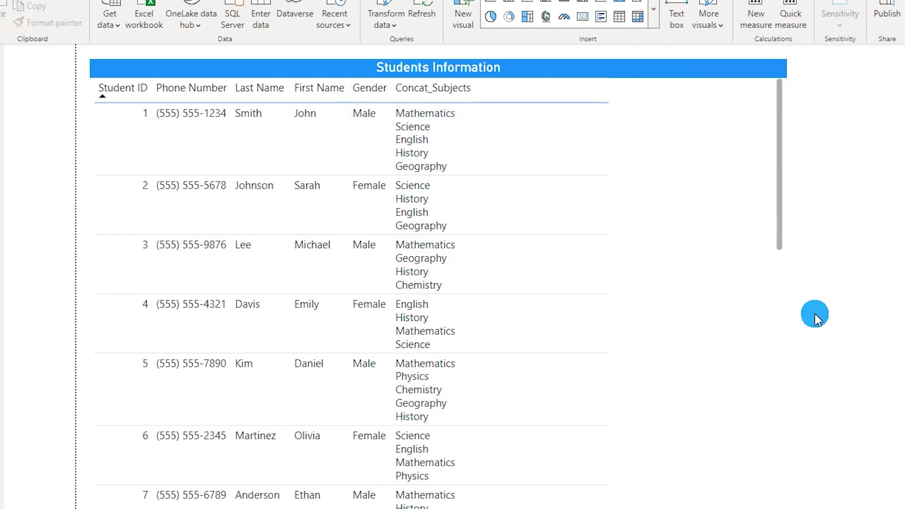